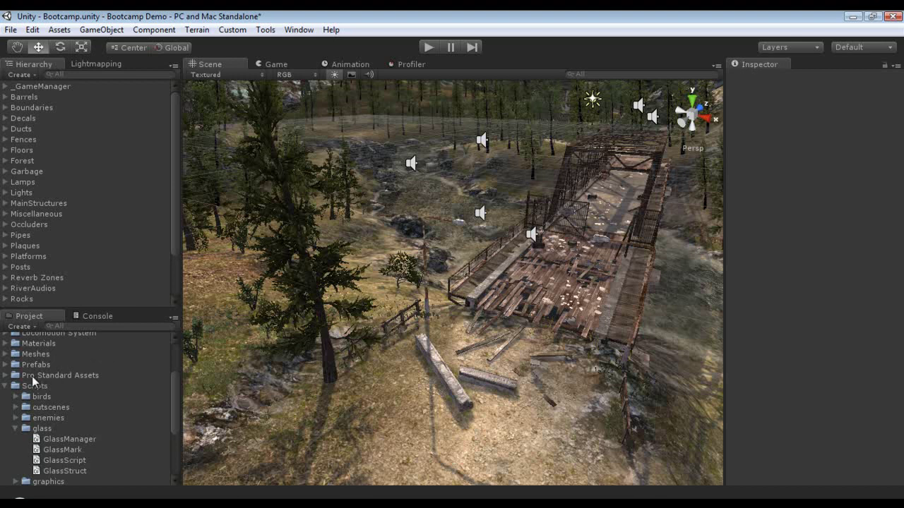
- Collapse the Scripts folder and scroll the Project panel back to the top-level Bootcamp folders
{"action": "left_click", "coordinate": [7, 386]}
{"action": "left_click_drag", "start_coordinate": [177, 392], "coordinate": [176, 364]}
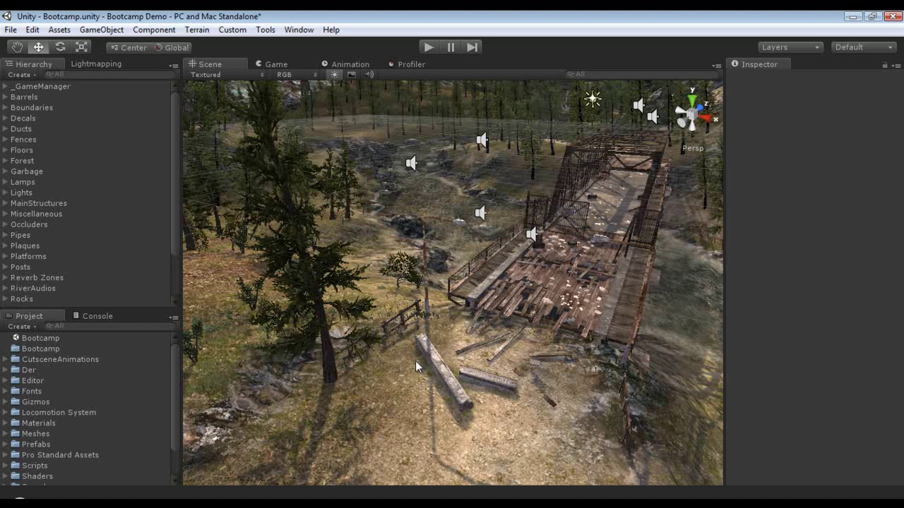
- Start a new project from the File menu, glance at Open Project, and return to Create New Project
{"action": "left_click", "coordinate": [11, 30]}
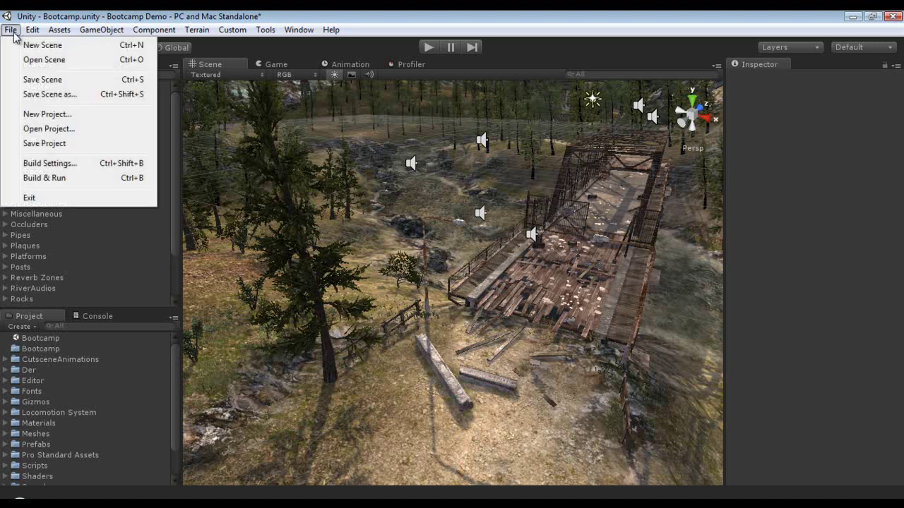
{"action": "left_click", "coordinate": [117, 117]}
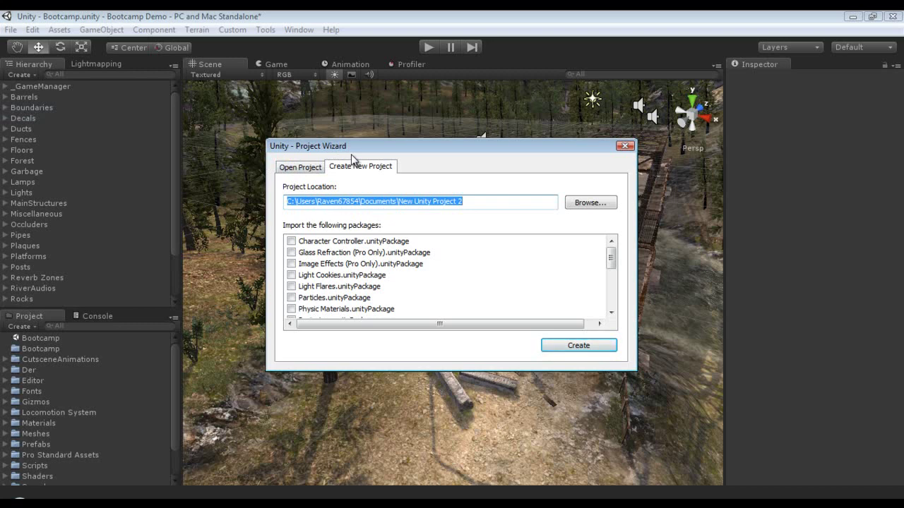
{"action": "left_click", "coordinate": [309, 169]}
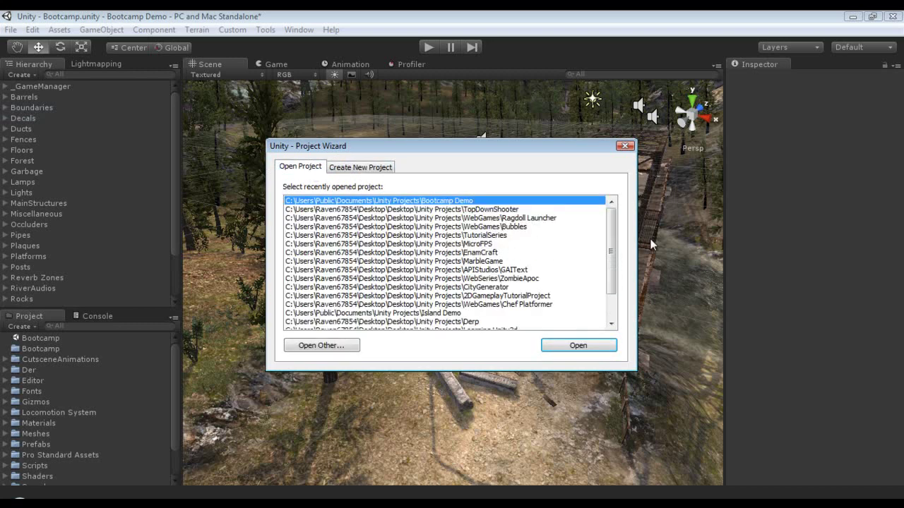
{"action": "left_click_drag", "start_coordinate": [610, 230], "coordinate": [497, 271]}
{"action": "left_click", "coordinate": [374, 167]}
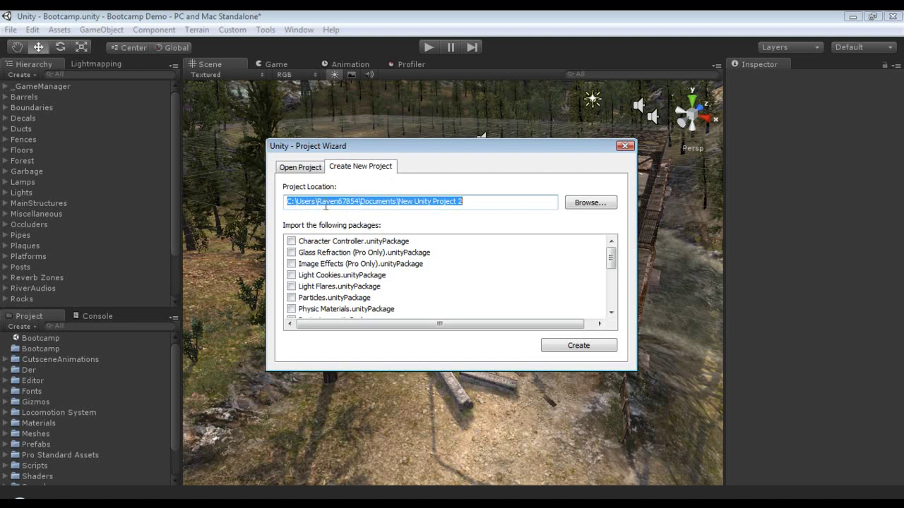
- Replace 'New Unity Project 2' in the location with UnityTutorials\TutorialProject, correcting the spelling and capital P
{"action": "left_click", "coordinate": [416, 206]}
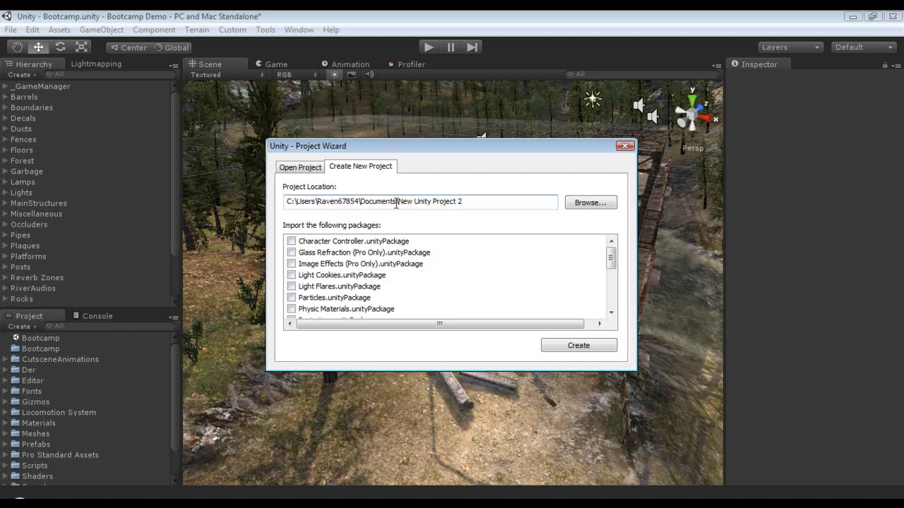
{"action": "left_click_drag", "start_coordinate": [397, 201], "coordinate": [487, 202]}
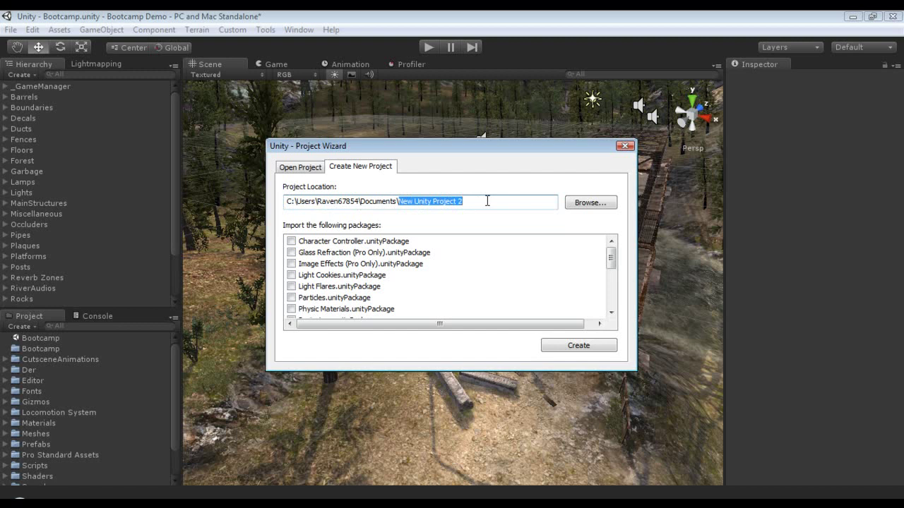
{"action": "type", "text": "UnityTu"}
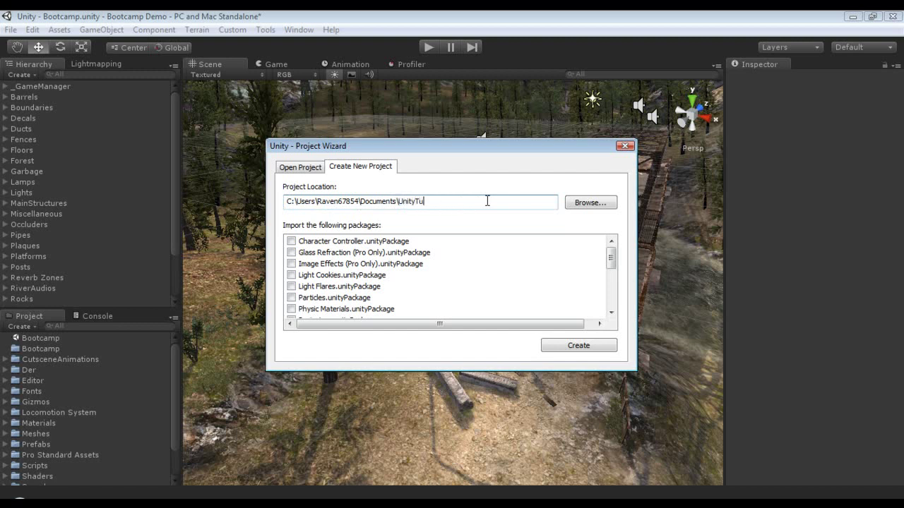
{"action": "type", "text": "torial\\Tutorialproject"}
{"action": "key", "text": "Left"}
{"action": "key", "text": "Left"}
{"action": "key", "text": "Left"}
{"action": "key", "text": "Left"}
{"action": "key", "text": "Left"}
{"action": "key", "text": "Left"}
{"action": "key", "text": "Left"}
{"action": "key", "text": "Left"}
{"action": "key", "text": "Left"}
{"action": "key", "text": "Left"}
{"action": "key", "text": "Left"}
{"action": "key", "text": "Left"}
{"action": "key", "text": "Left"}
{"action": "key", "text": "Left"}
{"action": "key", "text": "Left"}
{"action": "key", "text": "Left"}
{"action": "type", "text": "s"}
{"action": "left_click", "coordinate": [590, 202]}
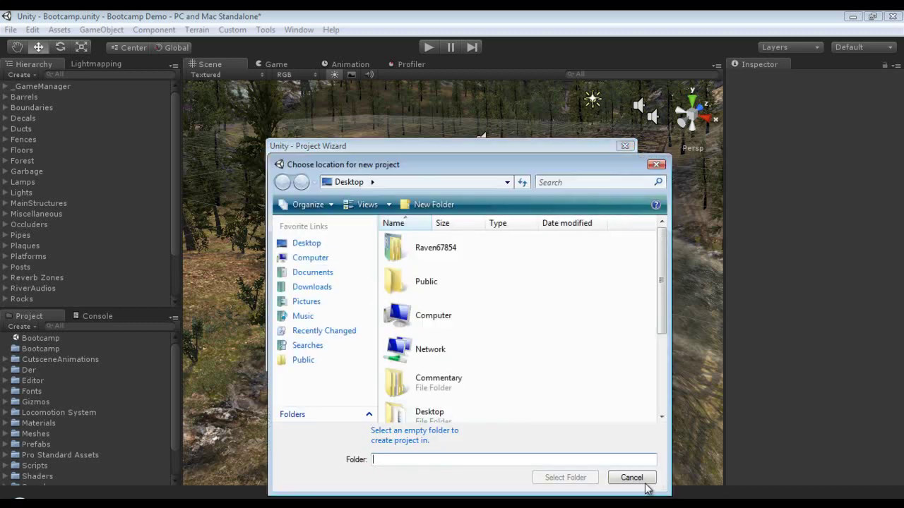
{"action": "left_click", "coordinate": [631, 478]}
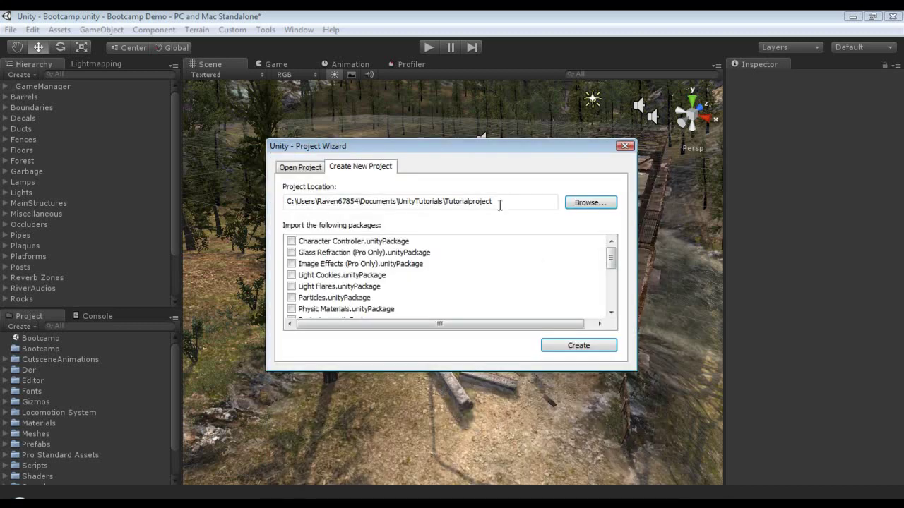
{"action": "key", "text": "Left"}
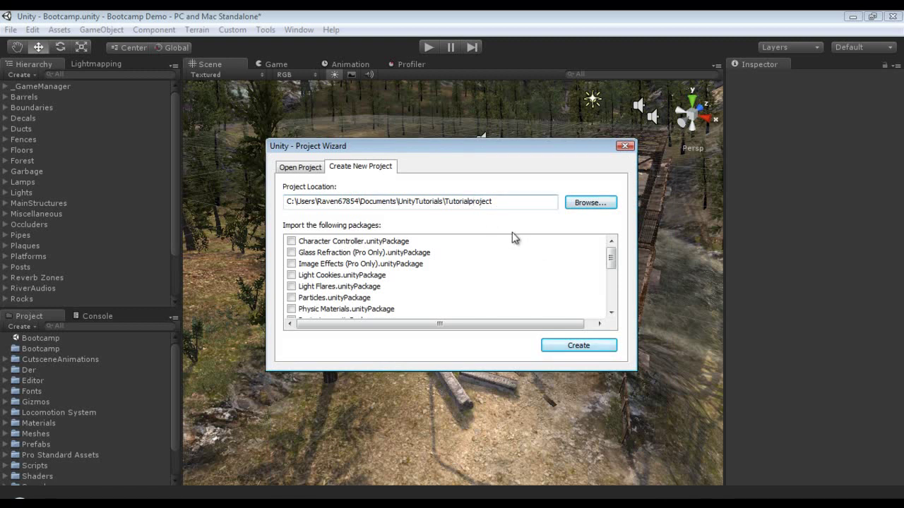
{"action": "key", "text": "BackSpace"}
{"action": "type", "text": "P"}
{"action": "left_click_drag", "start_coordinate": [610, 258], "coordinate": [614, 303]}
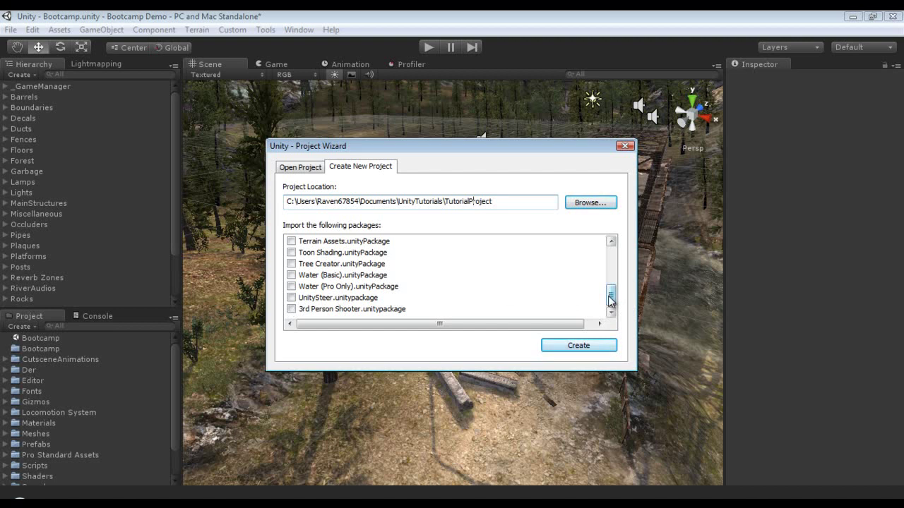
{"action": "left_click", "coordinate": [405, 299]}
{"action": "scroll", "coordinate": [304, 291], "scroll_direction": "up", "scroll_amount": 2}
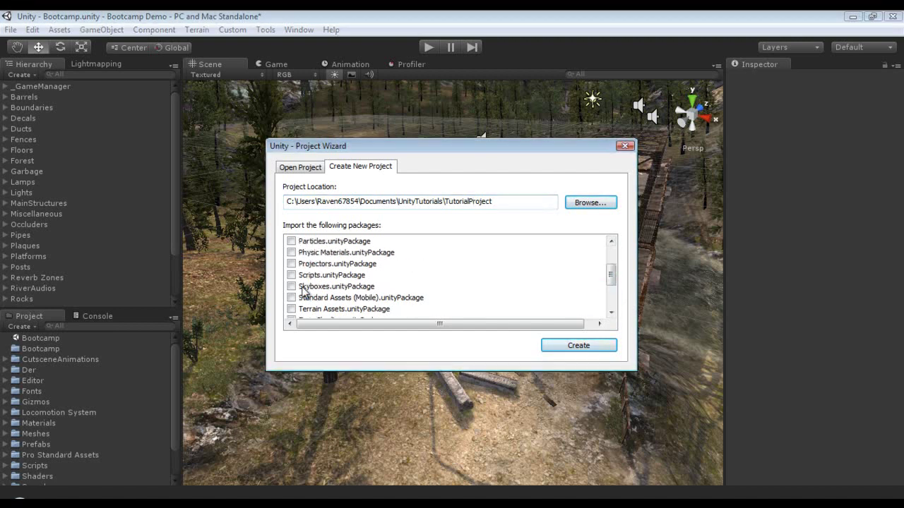
{"action": "scroll", "coordinate": [302, 282], "scroll_direction": "up", "scroll_amount": 2}
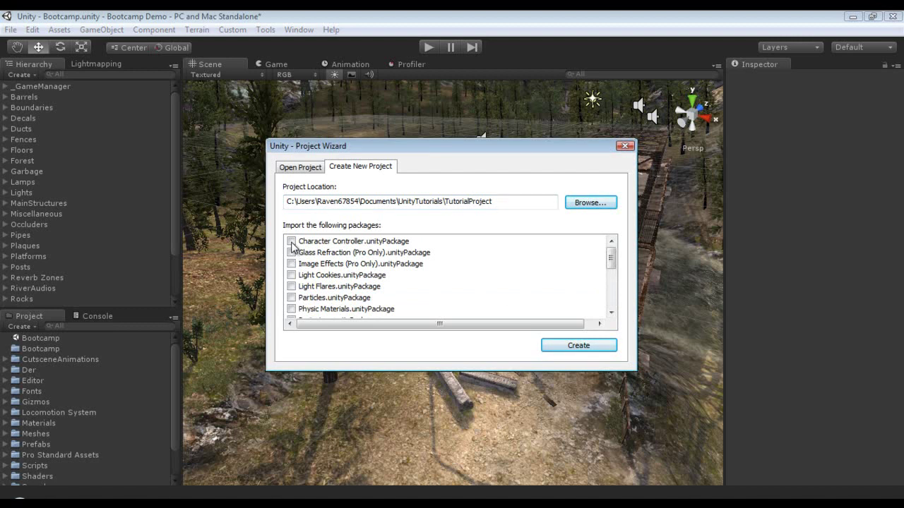
{"action": "scroll", "coordinate": [293, 246], "scroll_direction": "down", "scroll_amount": 4}
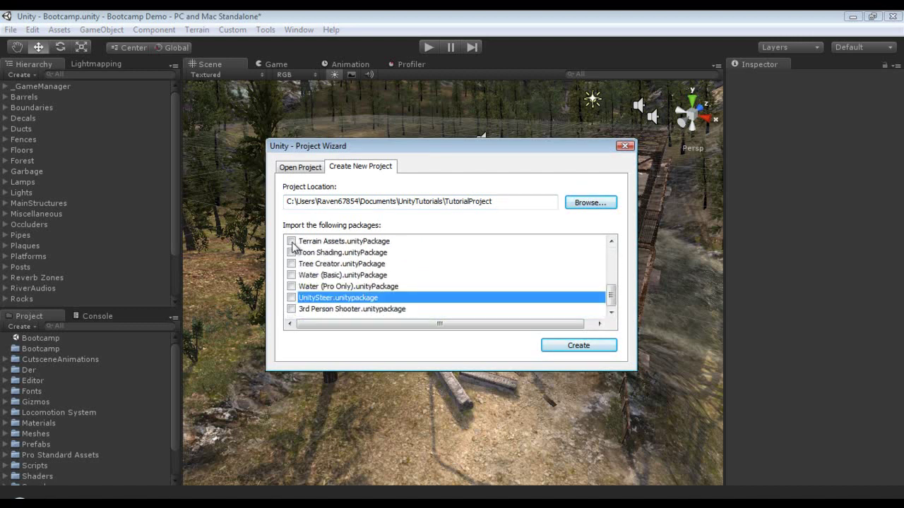
{"action": "scroll", "coordinate": [392, 286], "scroll_direction": "up", "scroll_amount": 5}
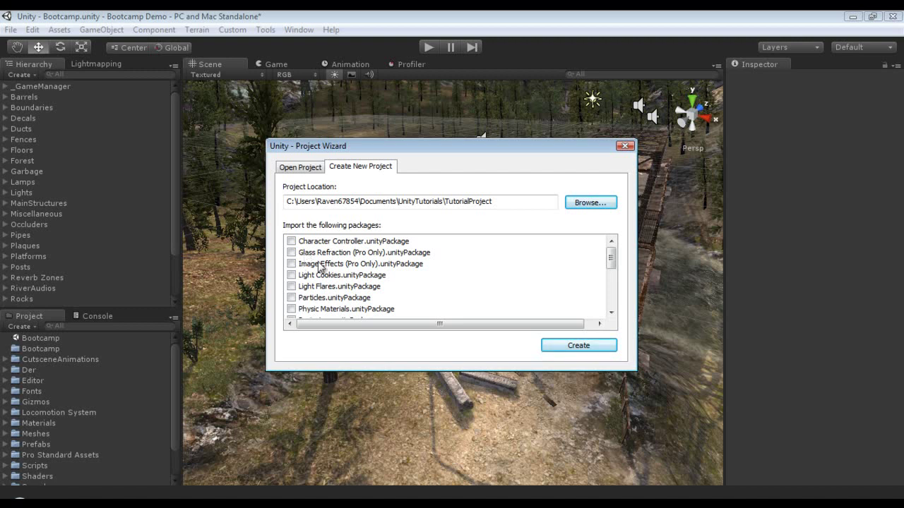
{"action": "scroll", "coordinate": [322, 265], "scroll_direction": "down", "scroll_amount": 5}
{"action": "scroll", "coordinate": [322, 273], "scroll_direction": "up", "scroll_amount": 5}
{"action": "scroll", "coordinate": [293, 274], "scroll_direction": "down", "scroll_amount": 5}
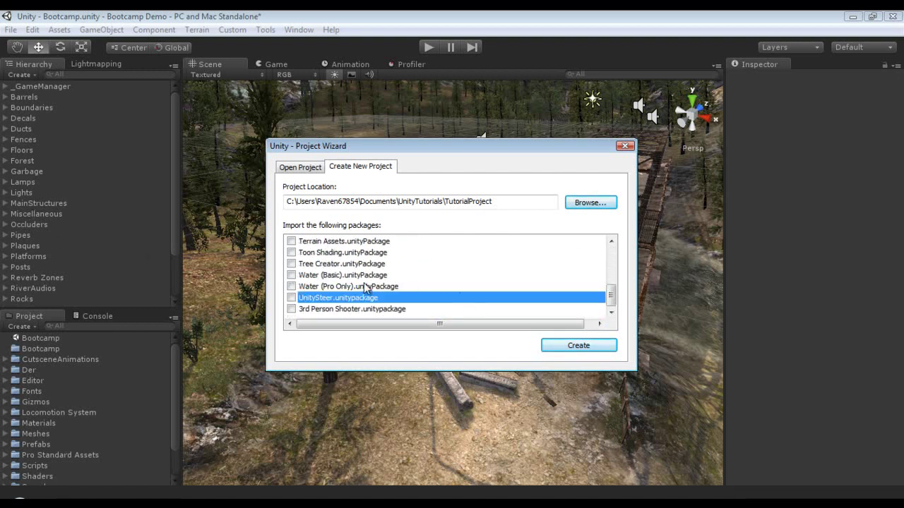
{"action": "scroll", "coordinate": [330, 286], "scroll_direction": "up", "scroll_amount": 3}
{"action": "scroll", "coordinate": [330, 286], "scroll_direction": "up", "scroll_amount": 1}
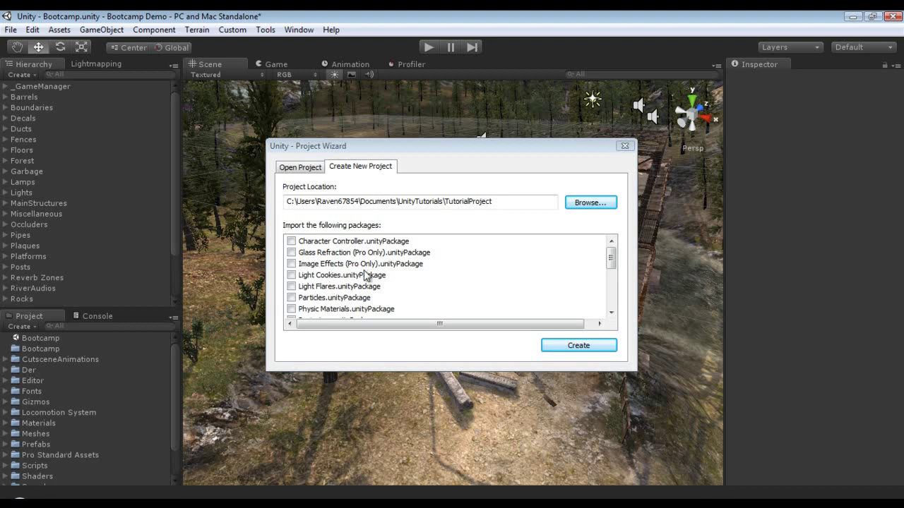
- Create TutorialProject without saving Bootcamp.unity changes, then dismiss the Welcome To Unity window
{"action": "left_click", "coordinate": [584, 351]}
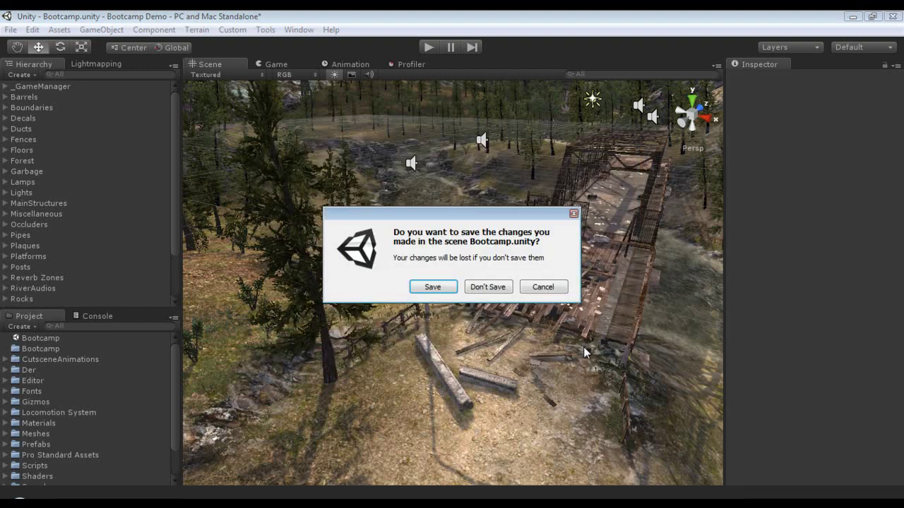
{"action": "left_click", "coordinate": [497, 287]}
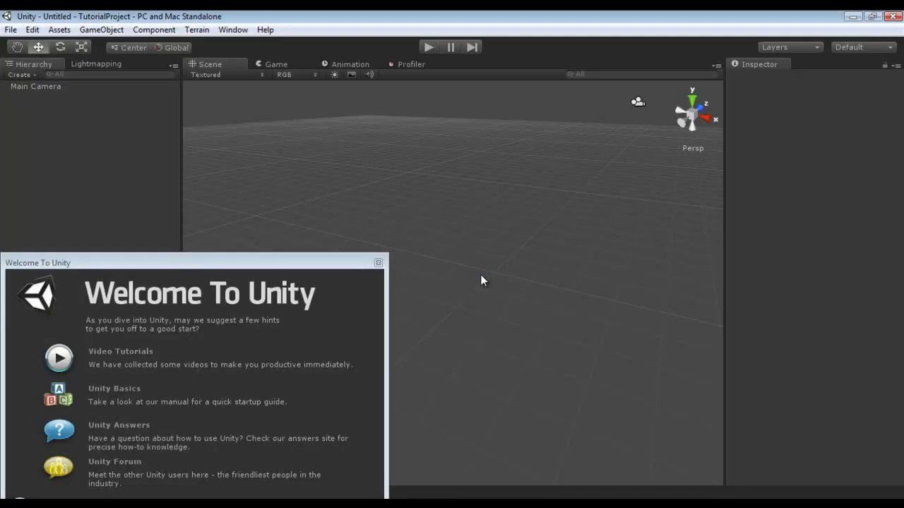
{"action": "left_click_drag", "start_coordinate": [303, 258], "coordinate": [462, 152]}
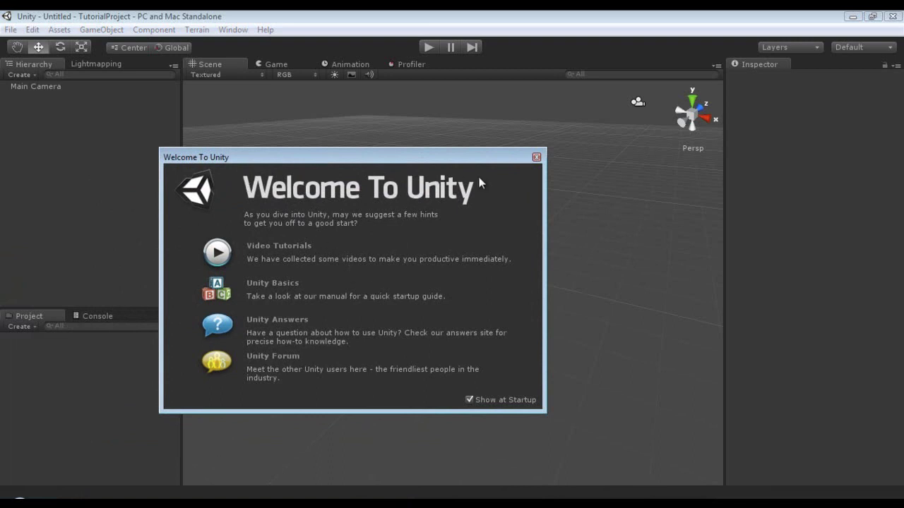
{"action": "left_click", "coordinate": [536, 157]}
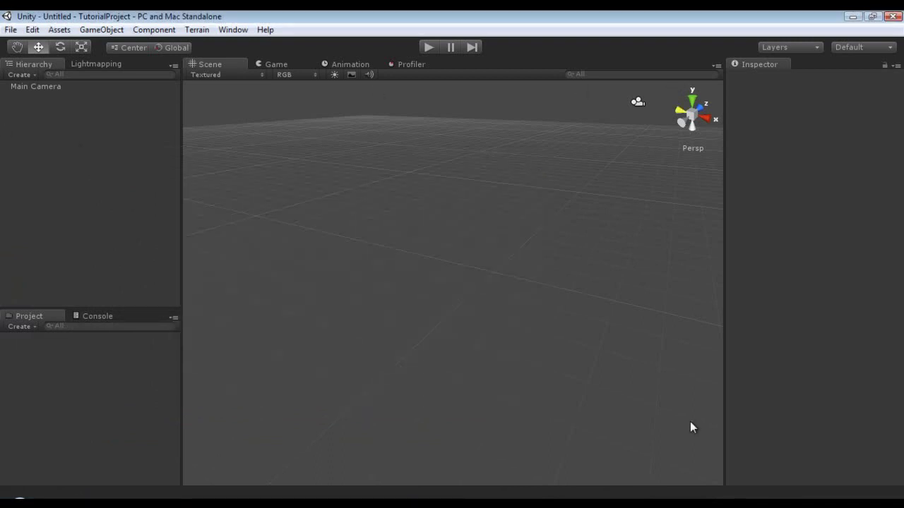
- Create a new folder in the project's assets and name it TutorialAssets
{"action": "right_click", "coordinate": [57, 357]}
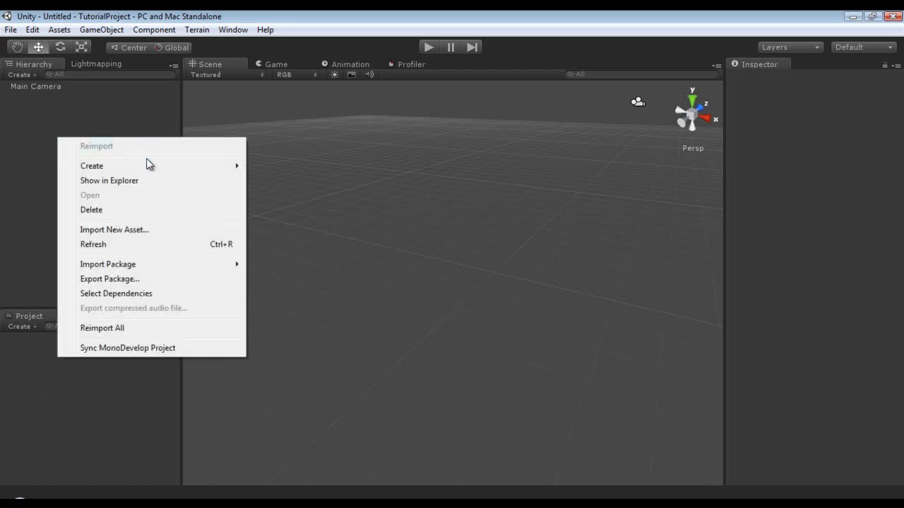
{"action": "mouse_move", "coordinate": [146, 165]}
{"action": "left_click", "coordinate": [267, 168]}
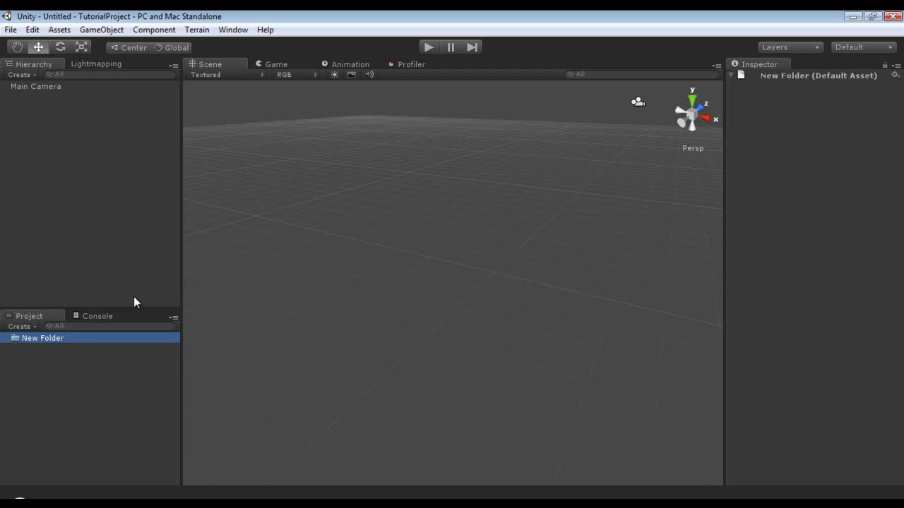
{"action": "left_click", "coordinate": [32, 328]}
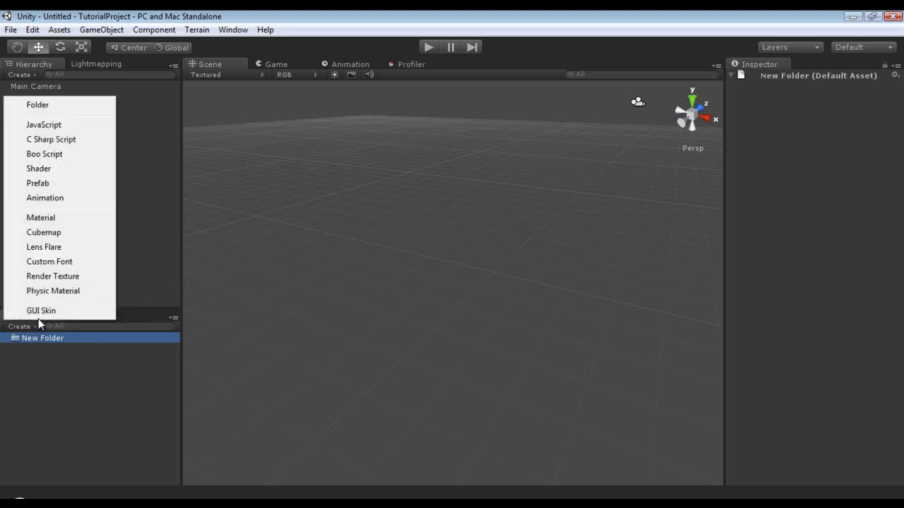
{"action": "left_click", "coordinate": [42, 343]}
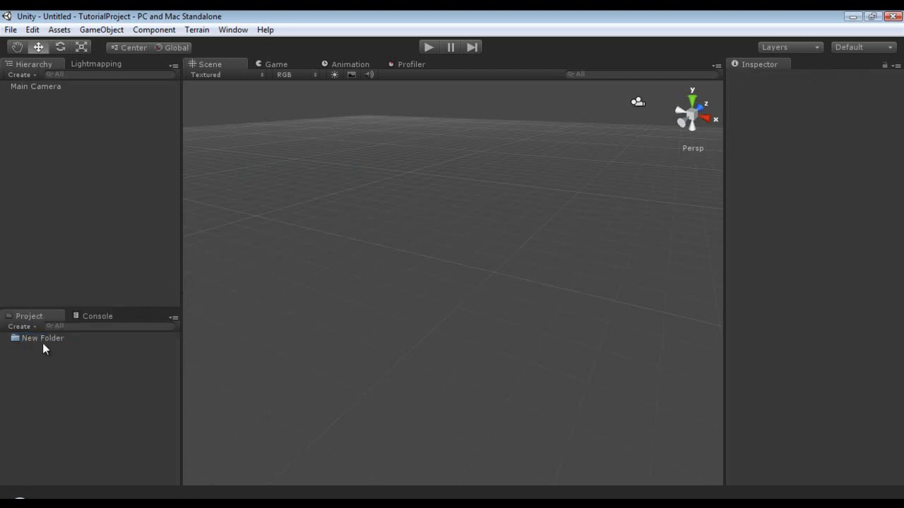
{"action": "left_click", "coordinate": [42, 337]}
{"action": "left_click", "coordinate": [47, 355]}
{"action": "left_click", "coordinate": [43, 337]}
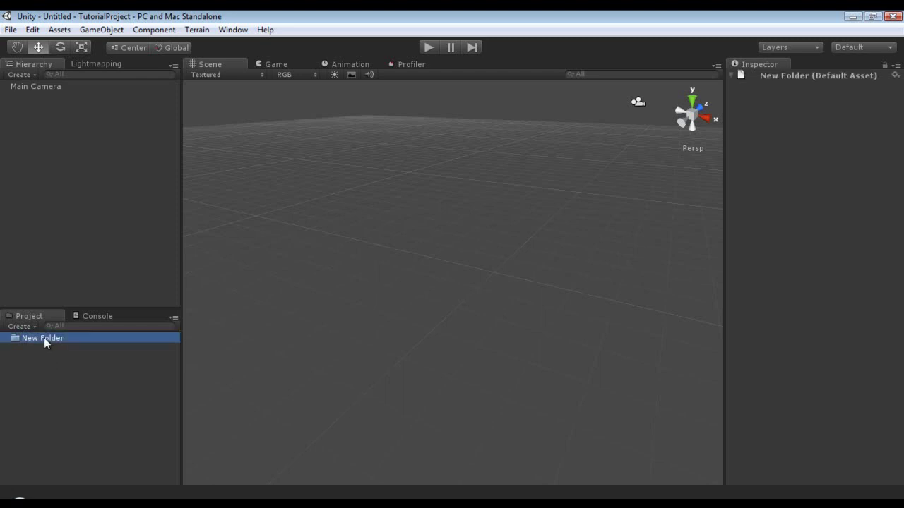
{"action": "left_click", "coordinate": [44, 337]}
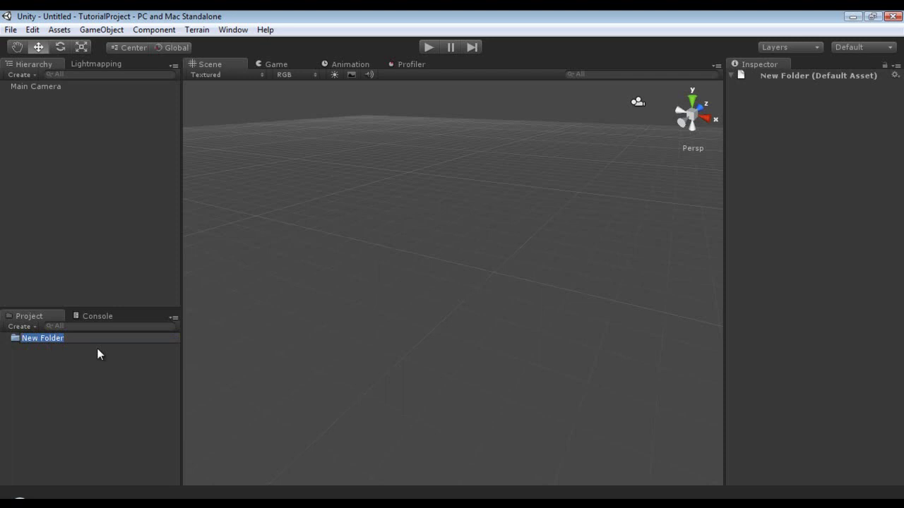
{"action": "type", "text": "TutorialAssets"}
{"action": "key", "text": "Return"}
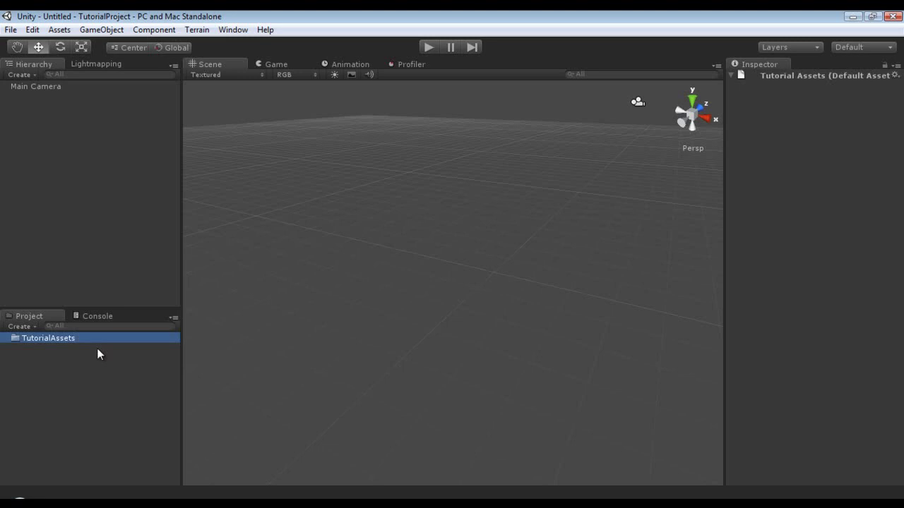
- Import a custom package, choosing TutorialTextures.unitypackage from the Desktop
{"action": "right_click", "coordinate": [76, 337]}
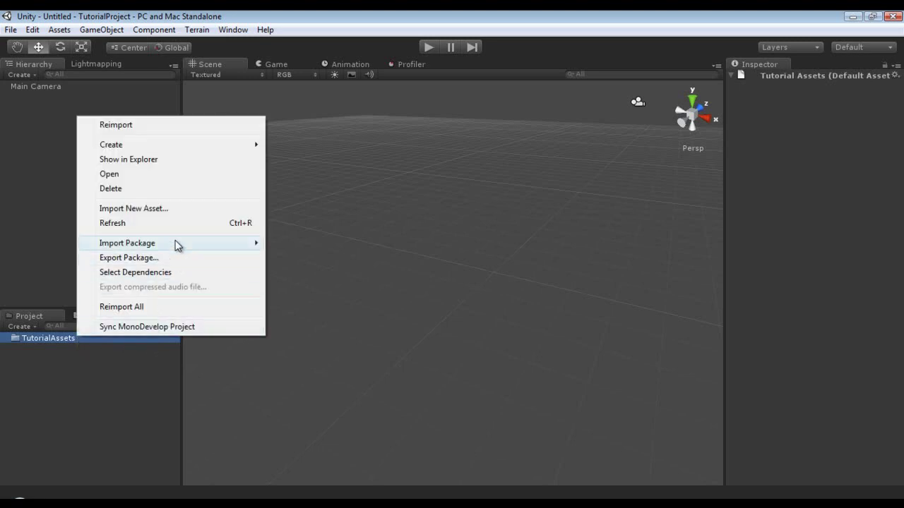
{"action": "mouse_move", "coordinate": [180, 249]}
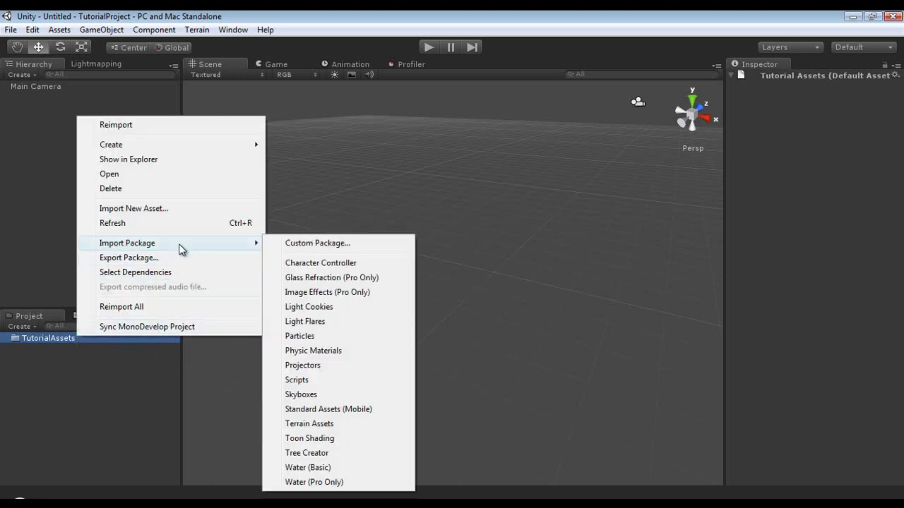
{"action": "left_click", "coordinate": [335, 244]}
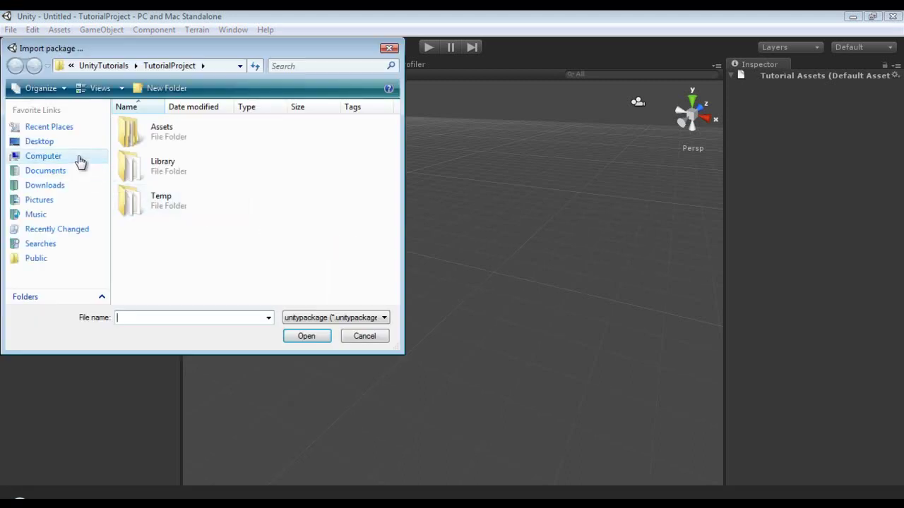
{"action": "left_click", "coordinate": [73, 147]}
{"action": "scroll", "coordinate": [361, 254], "scroll_direction": "down", "scroll_amount": 5}
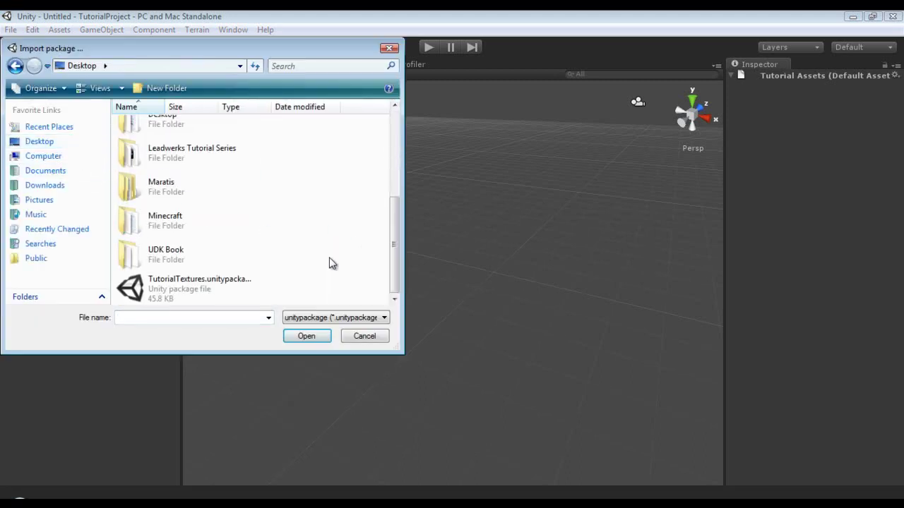
{"action": "left_click", "coordinate": [153, 289]}
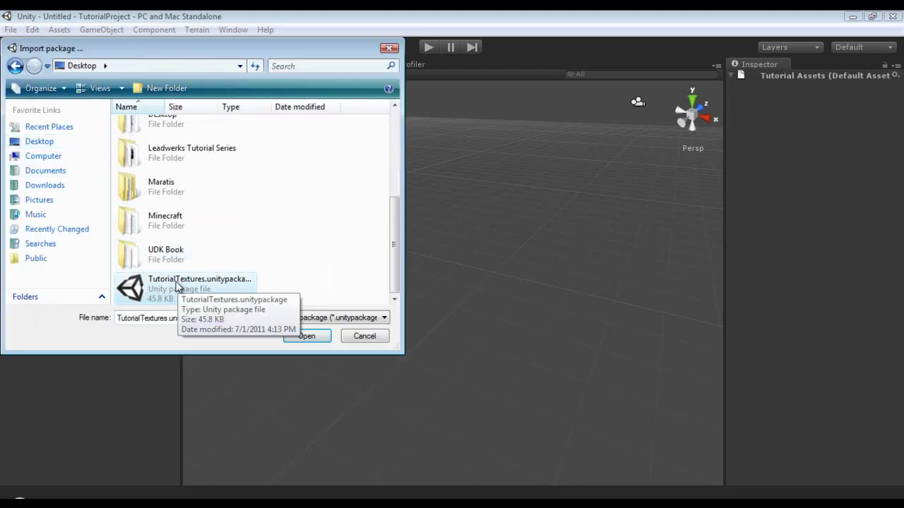
{"action": "left_click", "coordinate": [327, 341]}
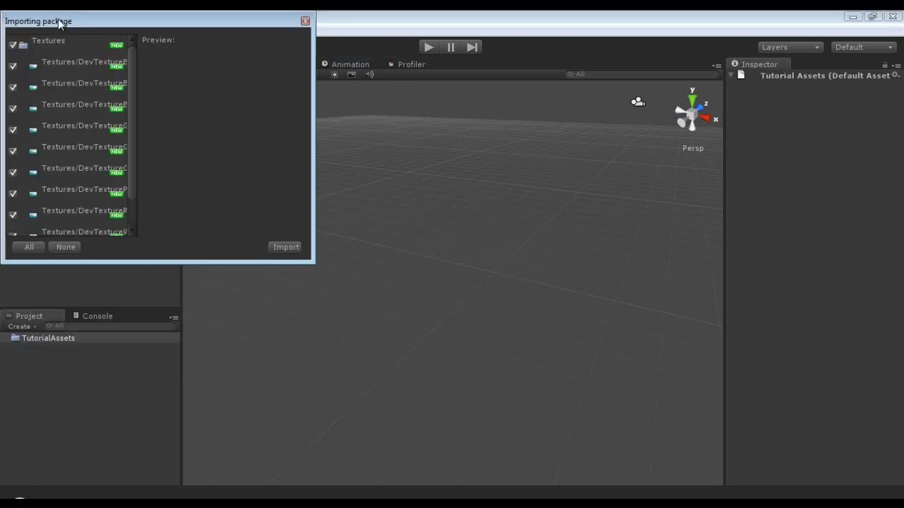
- Reposition the Importing package window and select its Textures folder entry
{"action": "left_click_drag", "start_coordinate": [66, 21], "coordinate": [172, 81]}
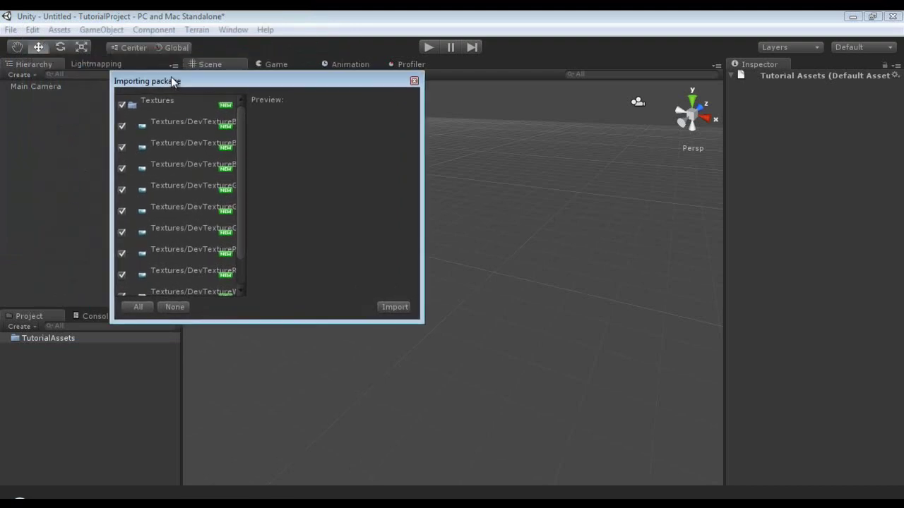
{"action": "left_click_drag", "start_coordinate": [244, 178], "coordinate": [242, 134]}
{"action": "left_click", "coordinate": [120, 104]}
{"action": "left_click", "coordinate": [122, 106]}
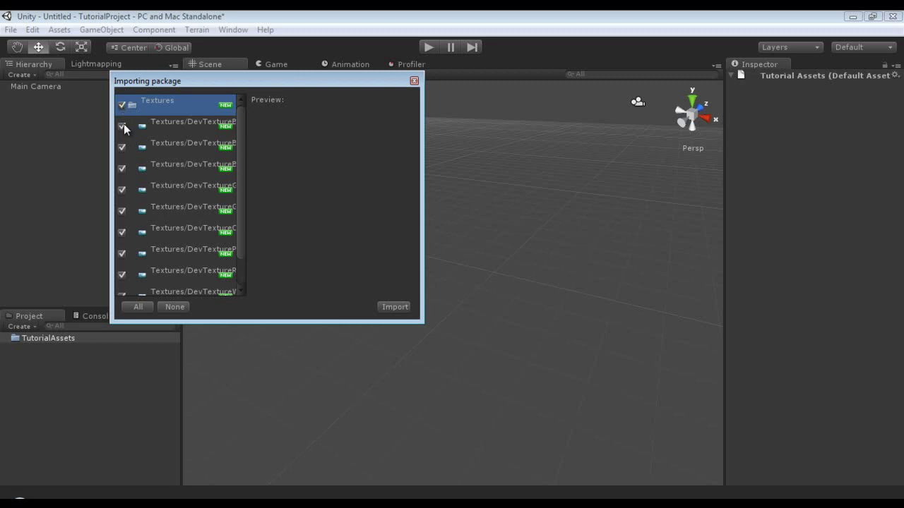
- Preview each DevTexture in the package, from black to yellow, then import all of them
{"action": "left_click", "coordinate": [122, 127]}
{"action": "left_click", "coordinate": [188, 149]}
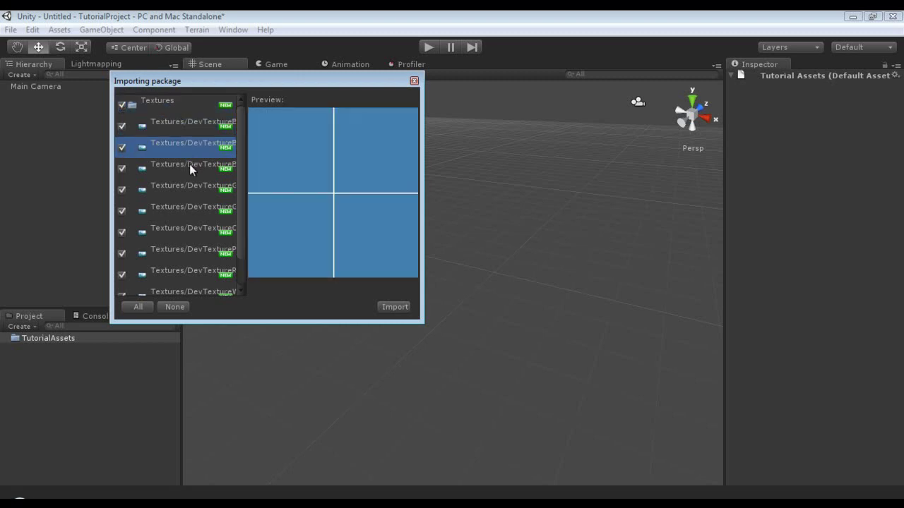
{"action": "left_click", "coordinate": [190, 166]}
{"action": "left_click", "coordinate": [189, 189]}
{"action": "left_click", "coordinate": [188, 212]}
{"action": "left_click", "coordinate": [188, 228]}
{"action": "left_click", "coordinate": [189, 252]}
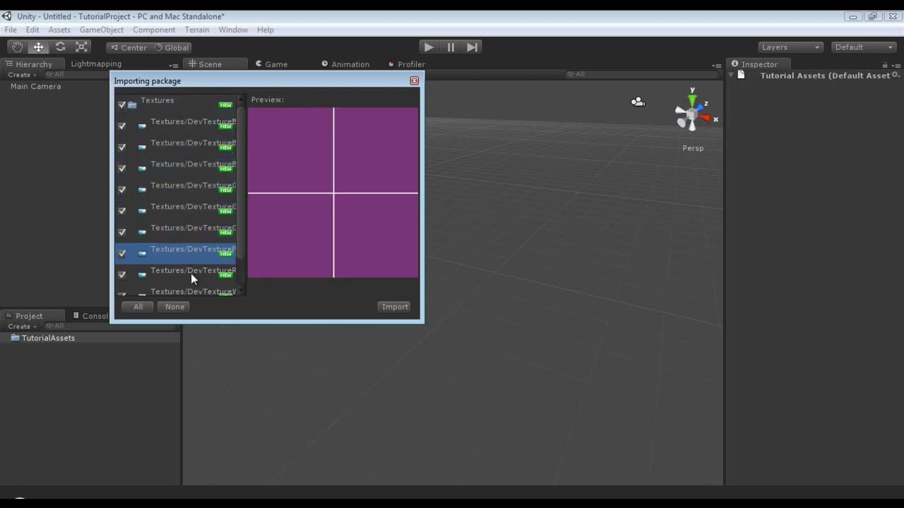
{"action": "left_click", "coordinate": [191, 273]}
{"action": "left_click", "coordinate": [190, 276]}
{"action": "left_click", "coordinate": [190, 281]}
{"action": "scroll", "coordinate": [188, 275], "scroll_direction": "up", "scroll_amount": 1}
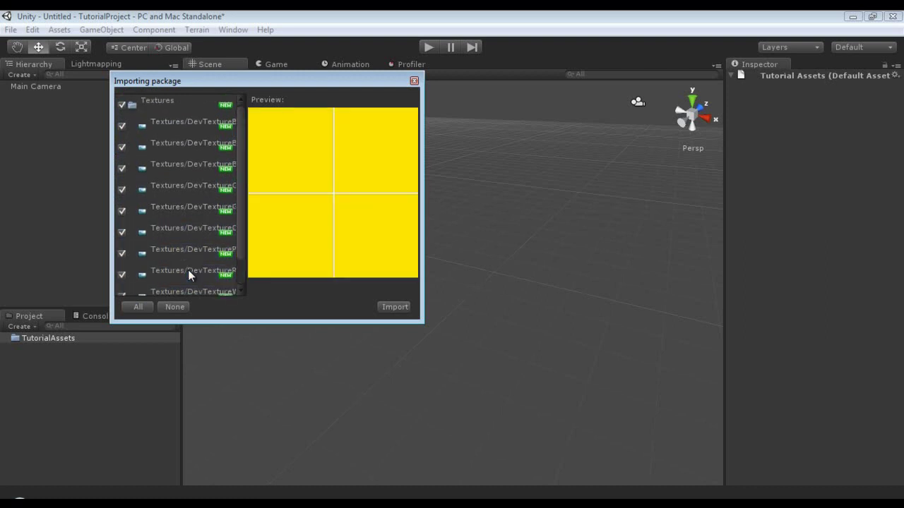
{"action": "left_click", "coordinate": [170, 126]}
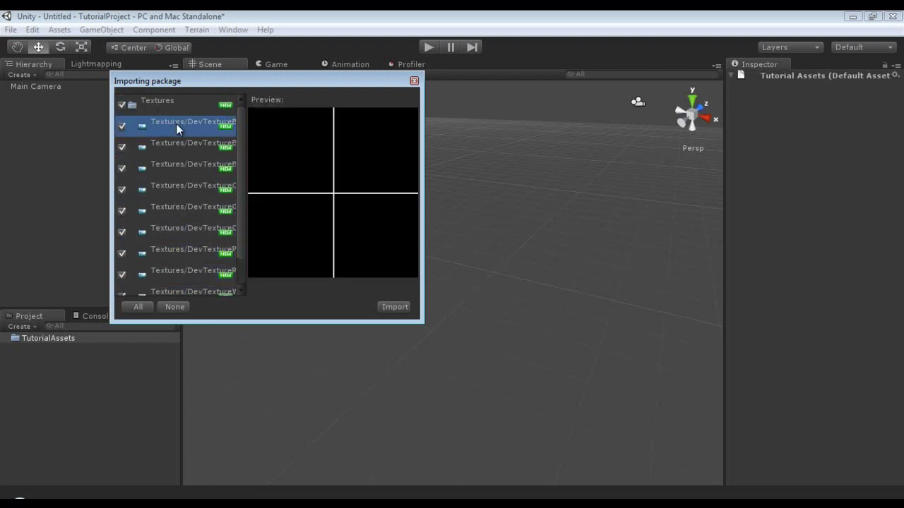
{"action": "left_click", "coordinate": [397, 307]}
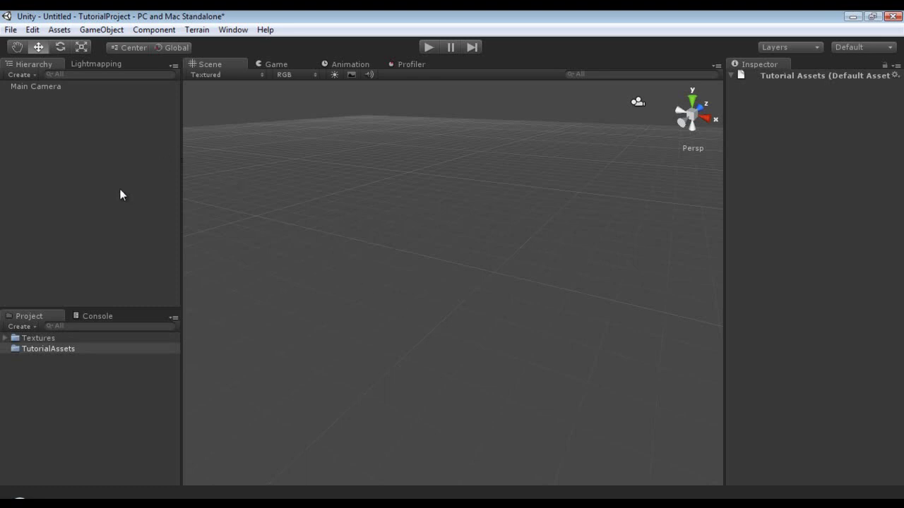
- Move the imported Textures folder inside TutorialAssets in the Project panel
{"action": "left_click", "coordinate": [56, 31]}
{"action": "mouse_move", "coordinate": [104, 163]}
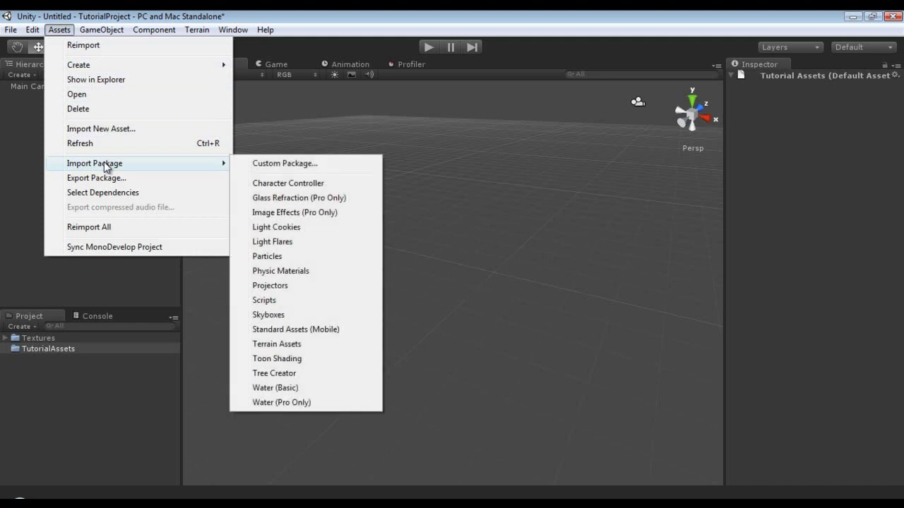
{"action": "left_click", "coordinate": [79, 383]}
{"action": "left_click", "coordinate": [33, 339]}
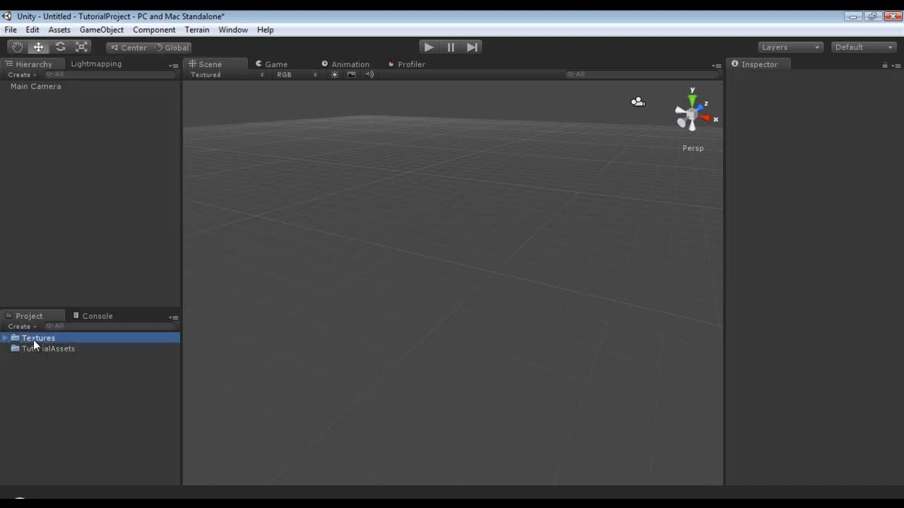
{"action": "left_click_drag", "start_coordinate": [33, 338], "coordinate": [42, 350]}
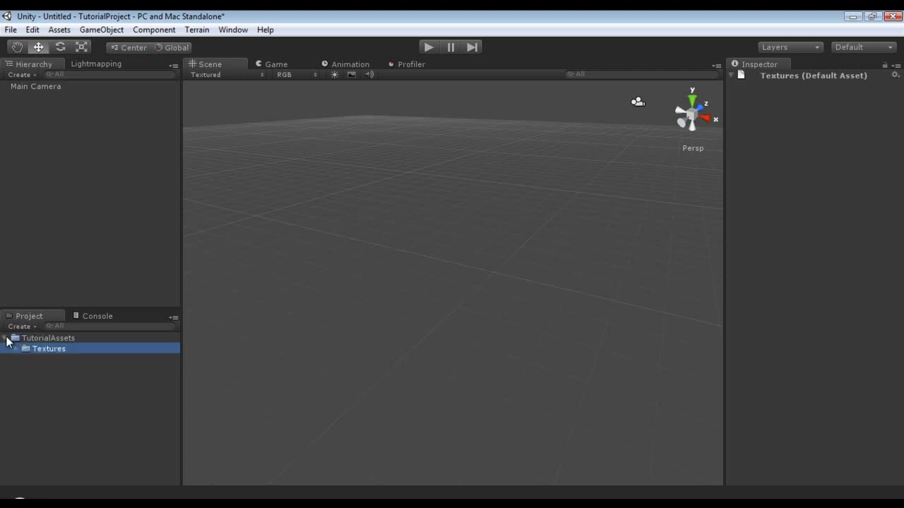
{"action": "left_click", "coordinate": [60, 365]}
{"action": "left_click", "coordinate": [15, 349]}
{"action": "left_click", "coordinate": [95, 360]}
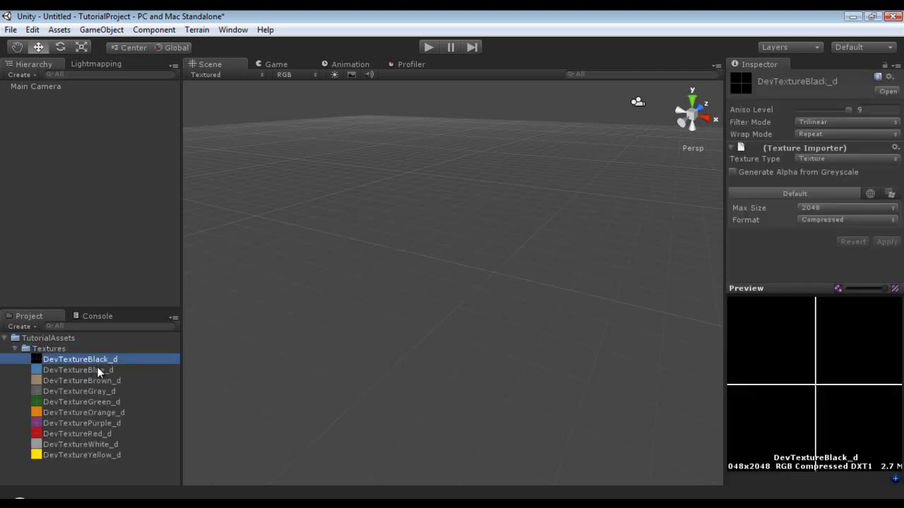
{"action": "left_click", "coordinate": [99, 372]}
{"action": "left_click", "coordinate": [105, 400]}
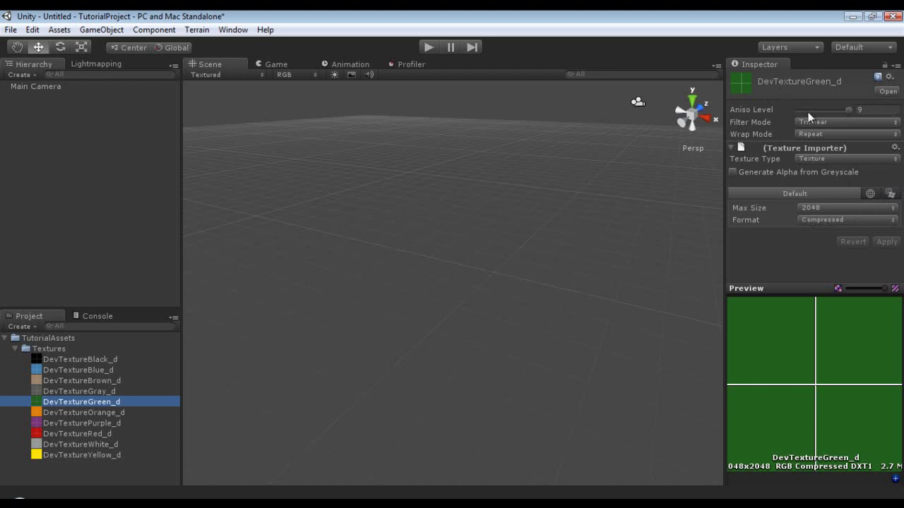
{"action": "left_click", "coordinate": [130, 415]}
{"action": "left_click", "coordinate": [127, 424]}
{"action": "left_click", "coordinate": [110, 444]}
{"action": "left_click", "coordinate": [106, 423]}
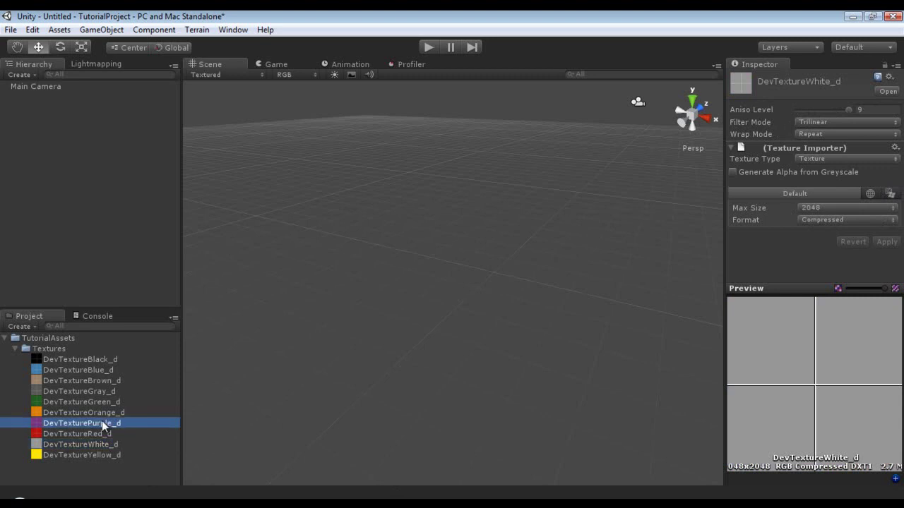
{"action": "left_click", "coordinate": [101, 402]}
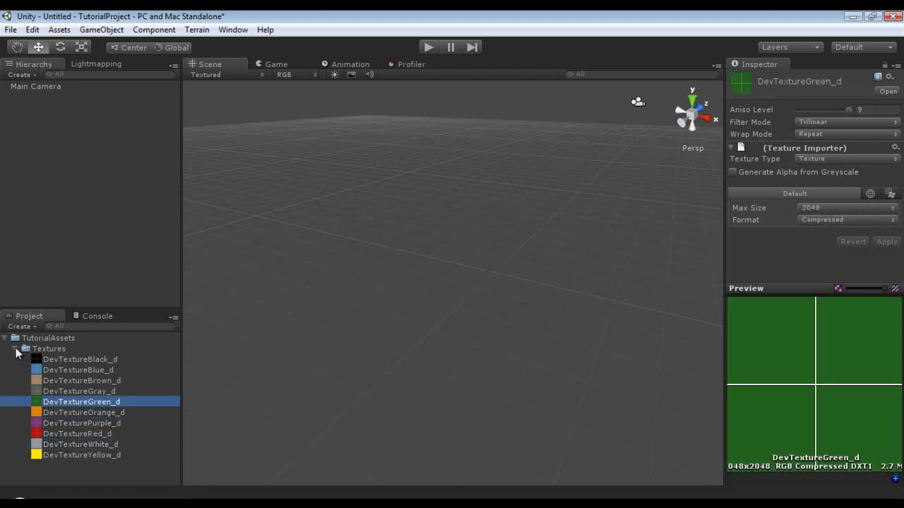
{"action": "left_click", "coordinate": [12, 372]}
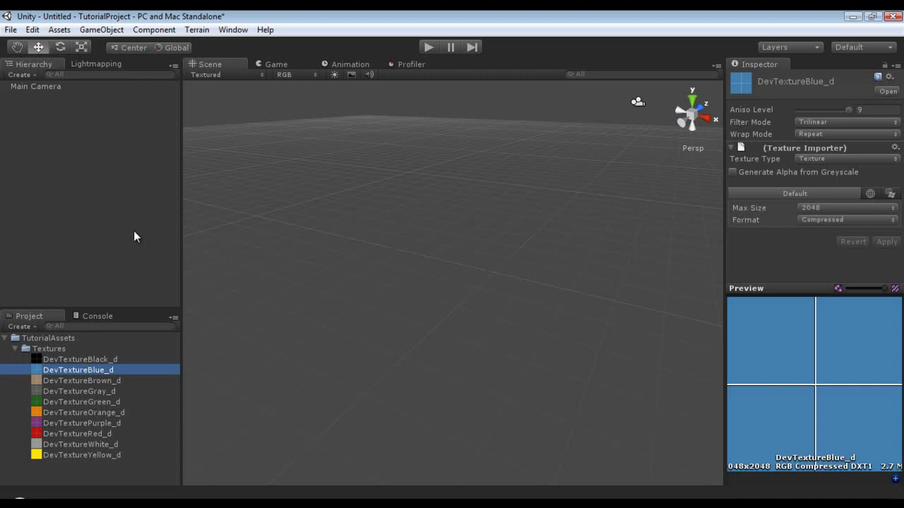
{"action": "left_click", "coordinate": [15, 349]}
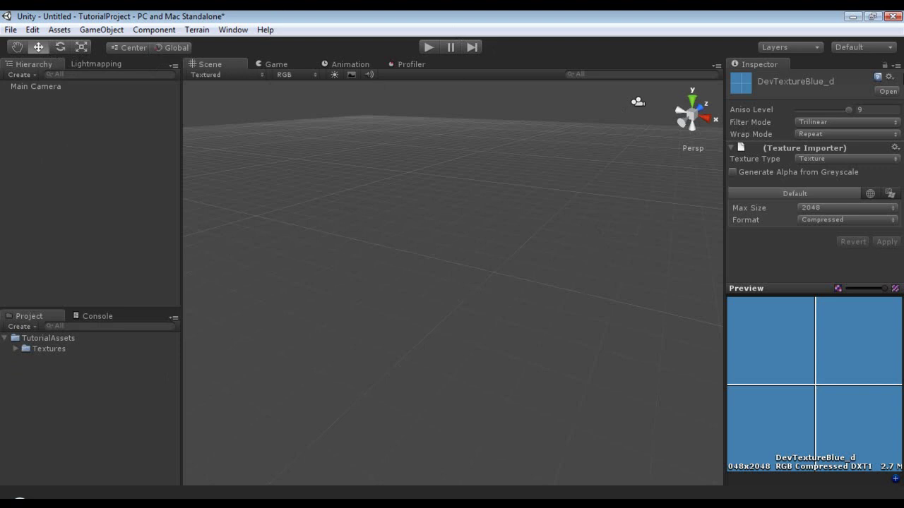
{"action": "left_click", "coordinate": [141, 370]}
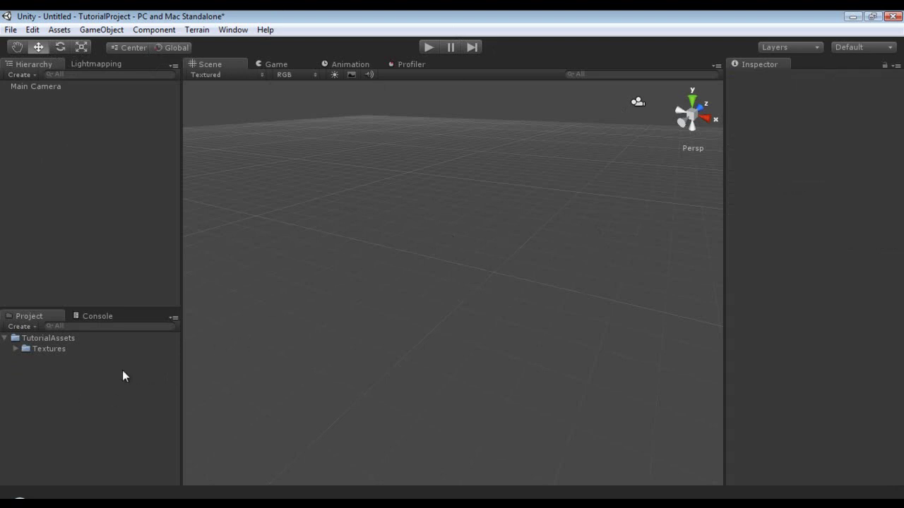